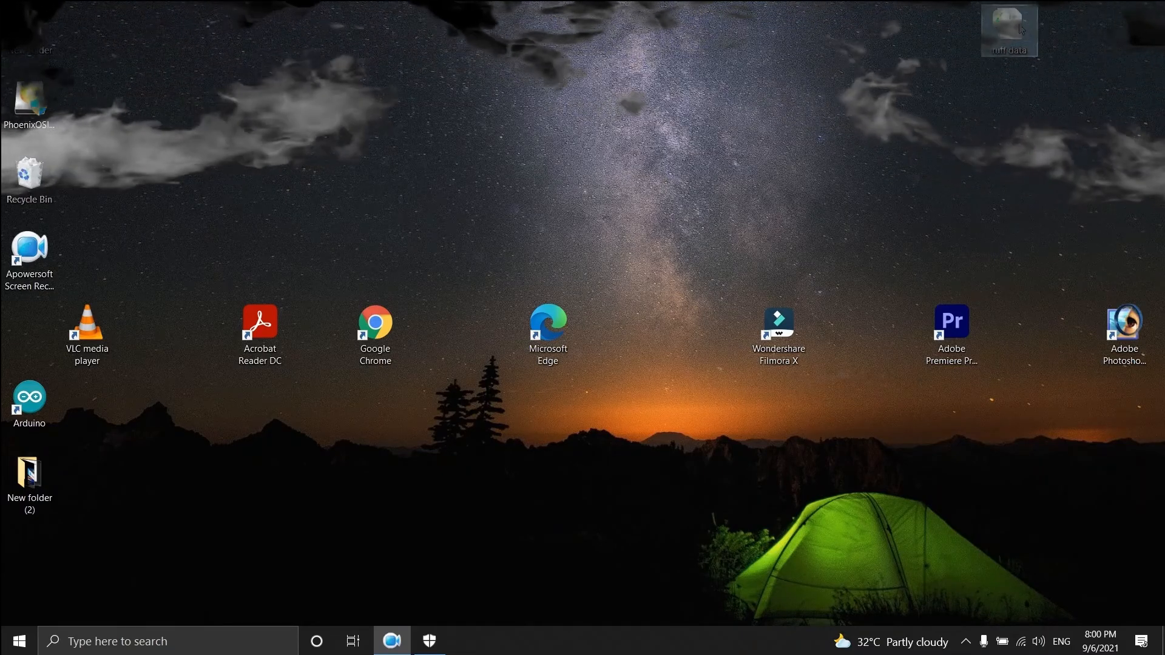
Step: Reposition the ruff data workbook's desktop icon and open the workbook in Excel
{"action": "left_click_drag", "start_coordinate": [1008, 30], "coordinate": [383, 186]}
{"action": "double_click", "coordinate": [383, 186]}
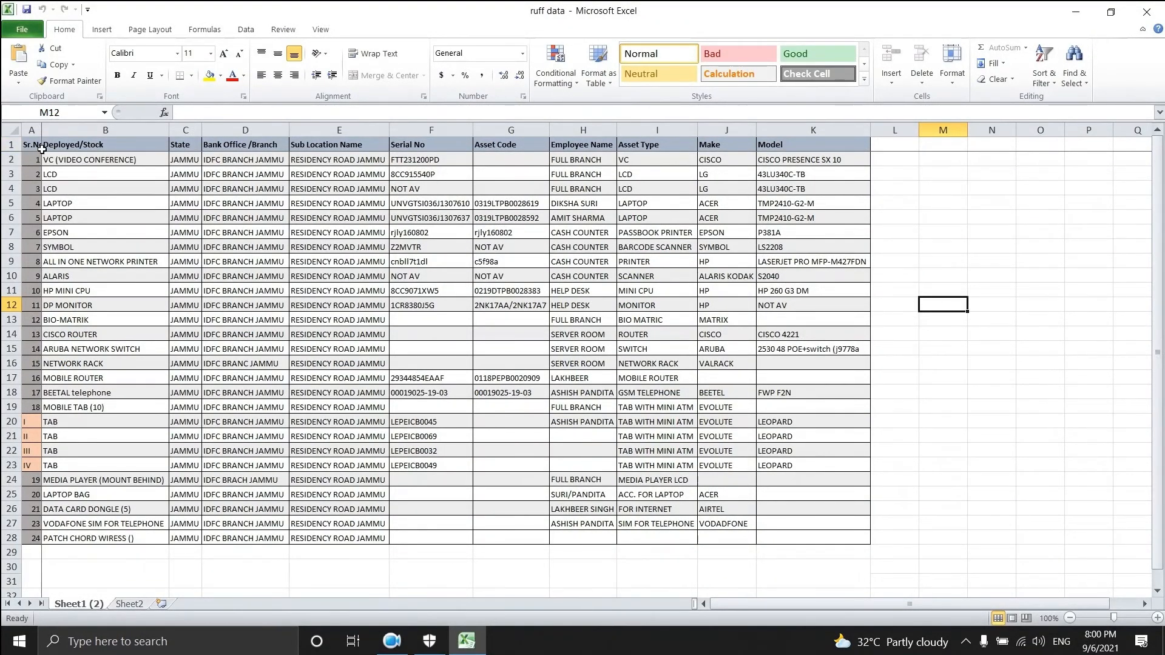
{"action": "left_click", "coordinate": [240, 276]}
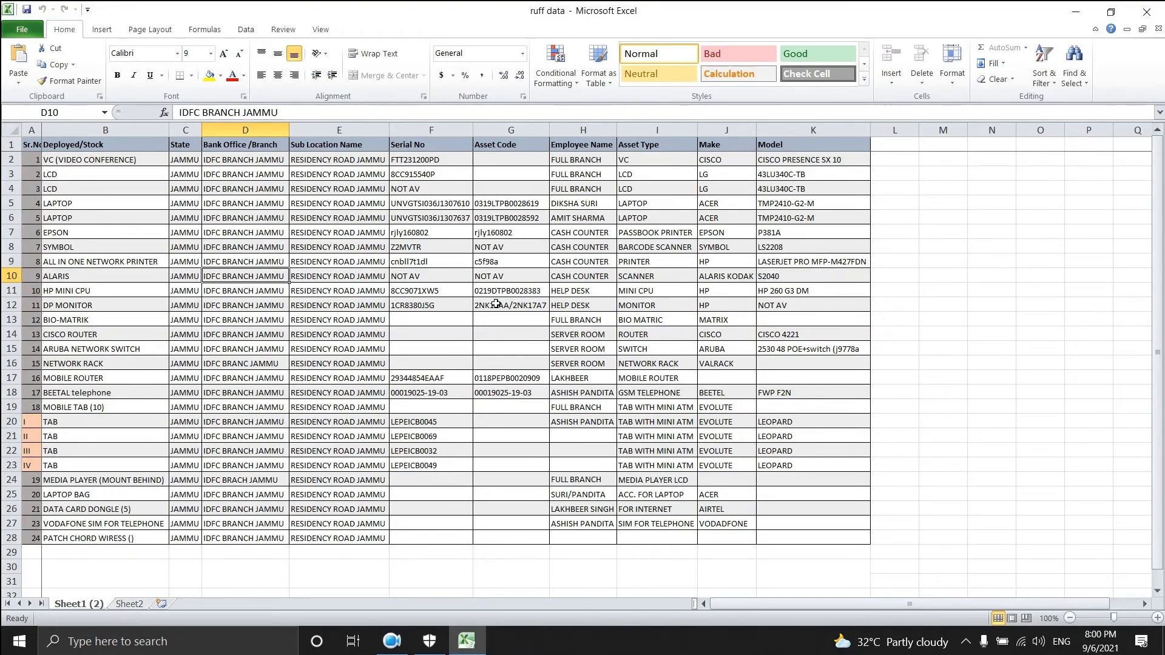
Step: Set the sheet's print orientation to landscape and check both pages in the print preview
{"action": "key", "text": "ctrl+p"}
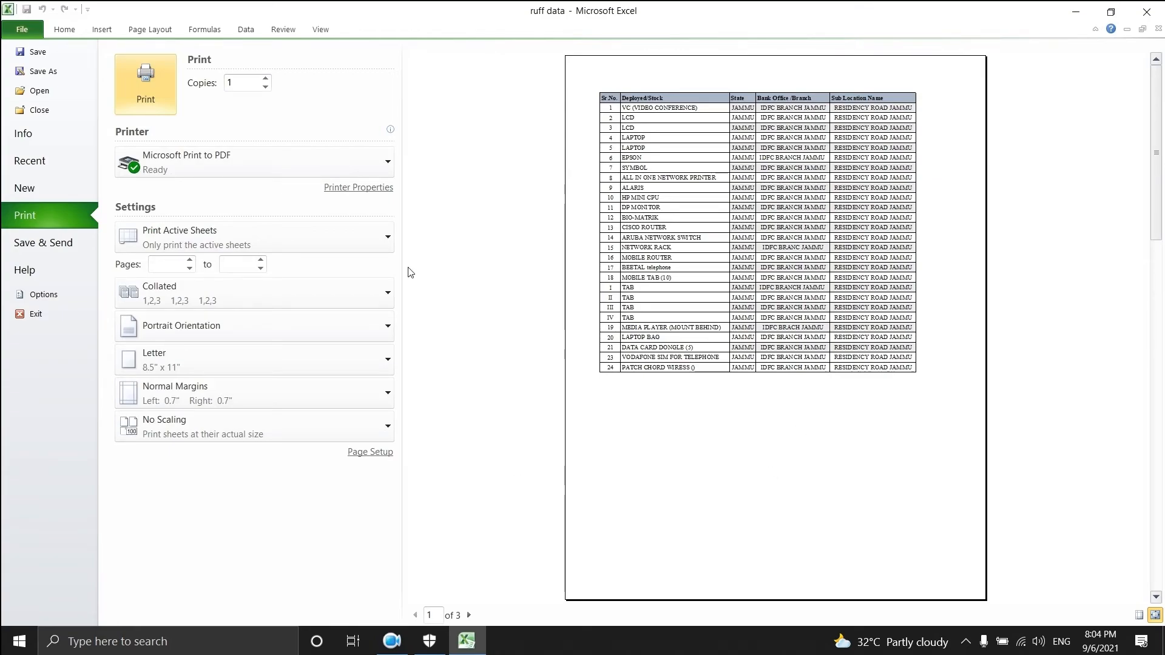
{"action": "left_click", "coordinate": [198, 326]}
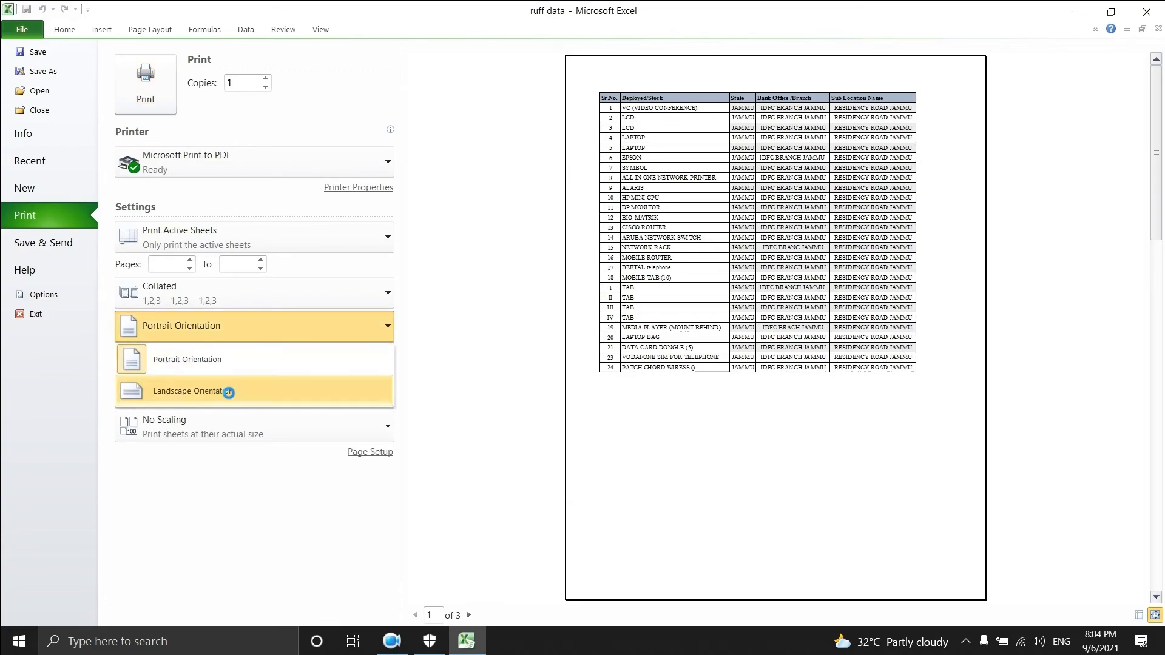
{"action": "left_click", "coordinate": [229, 392]}
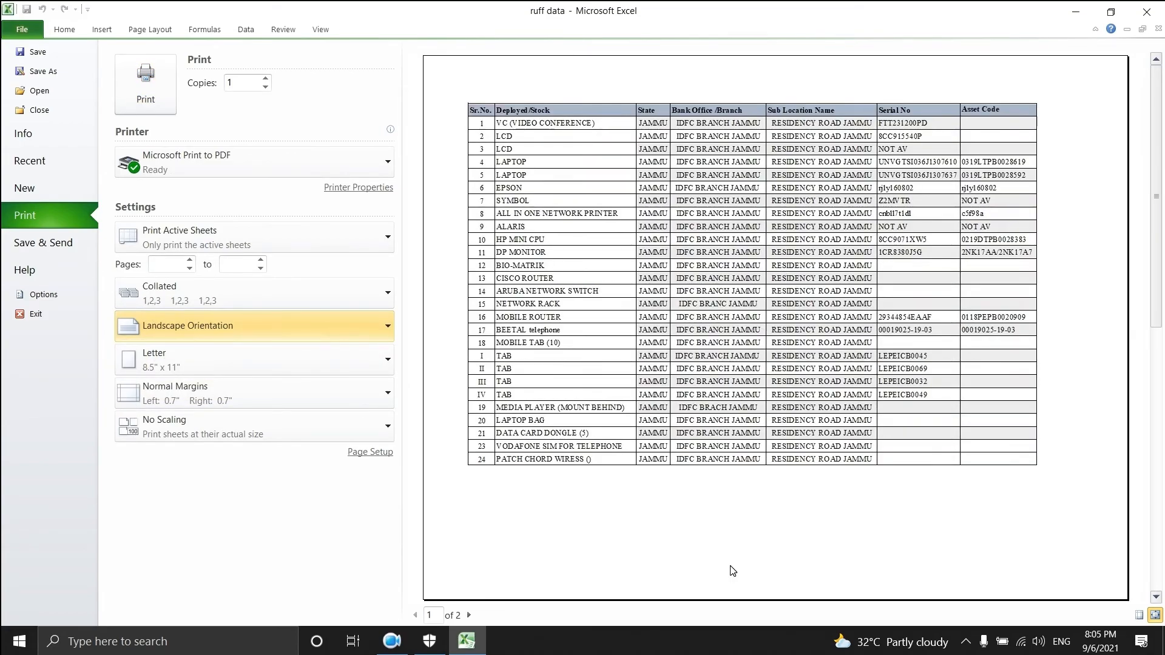
{"action": "left_click", "coordinate": [470, 615]}
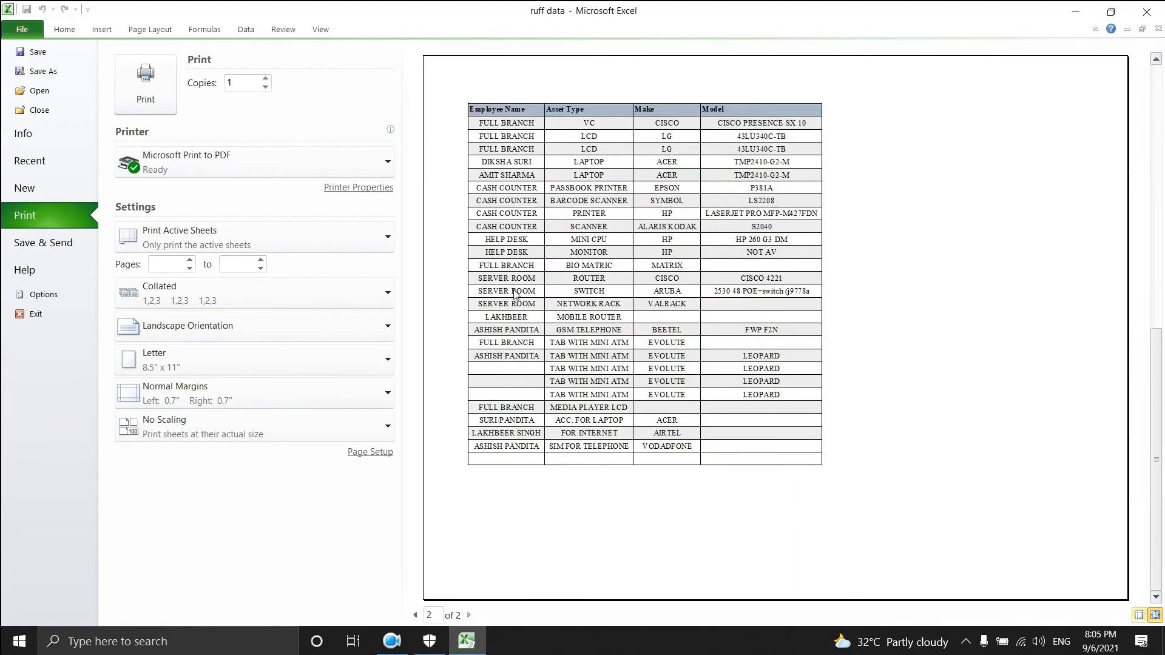
{"action": "left_click", "coordinate": [415, 615]}
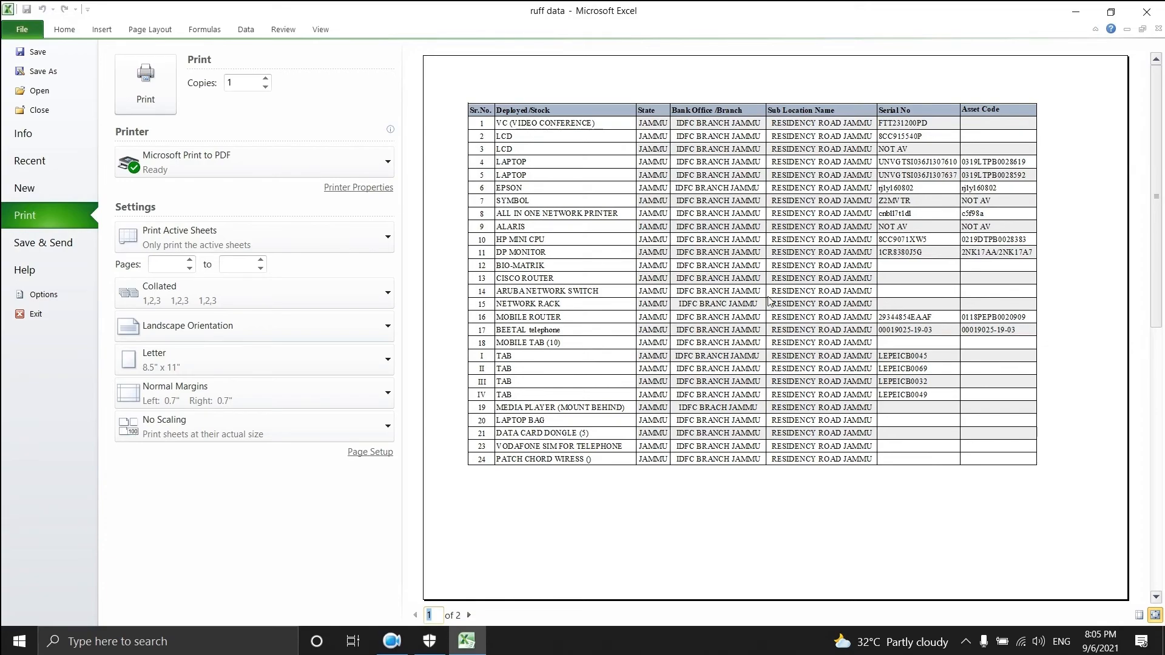
Step: Set the print scaling to 85% of normal size and check both pages in the preview
{"action": "left_click", "coordinate": [371, 454]}
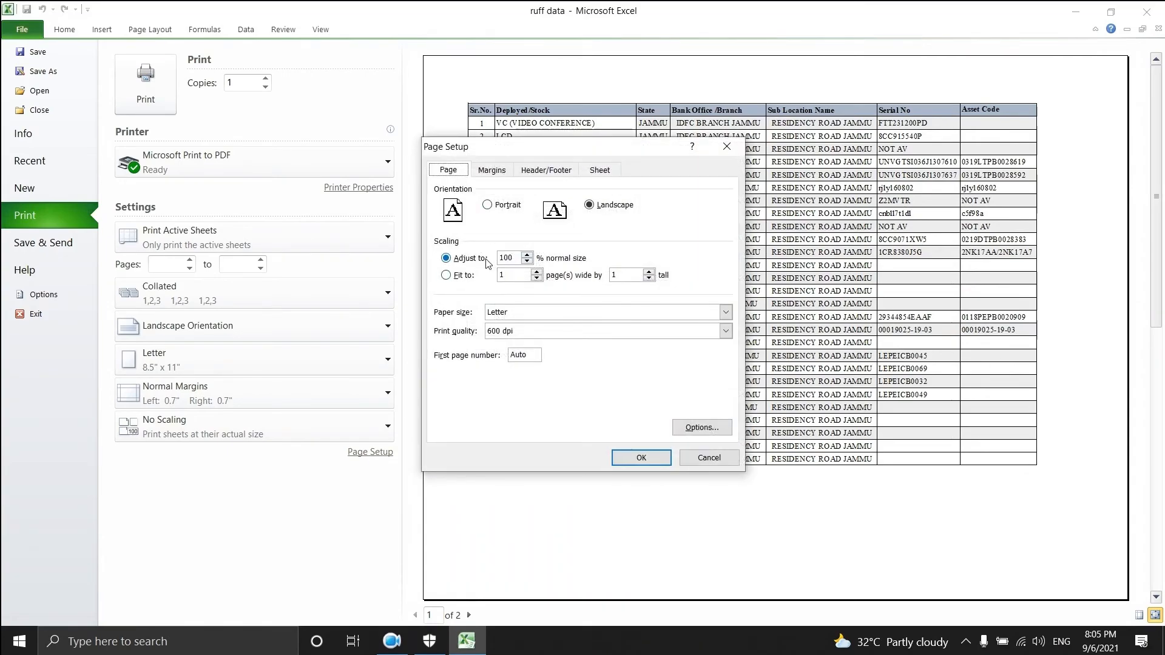
{"action": "left_click", "coordinate": [527, 262]}
{"action": "left_click", "coordinate": [528, 263]}
{"action": "left_click", "coordinate": [641, 457]}
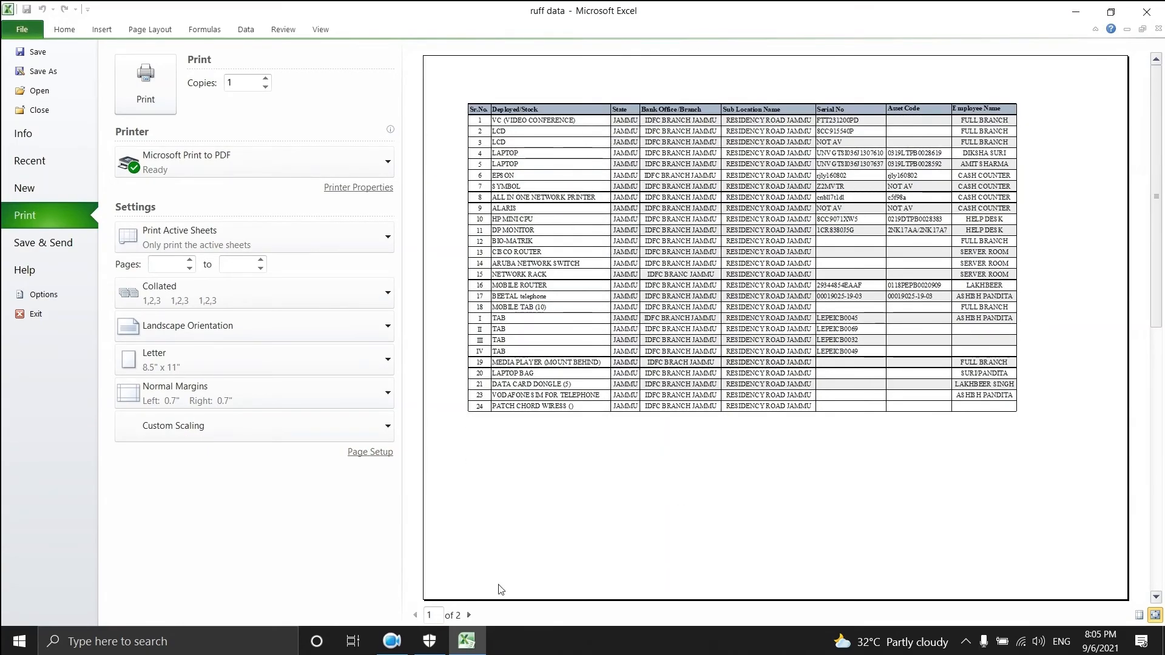
{"action": "left_click", "coordinate": [469, 615]}
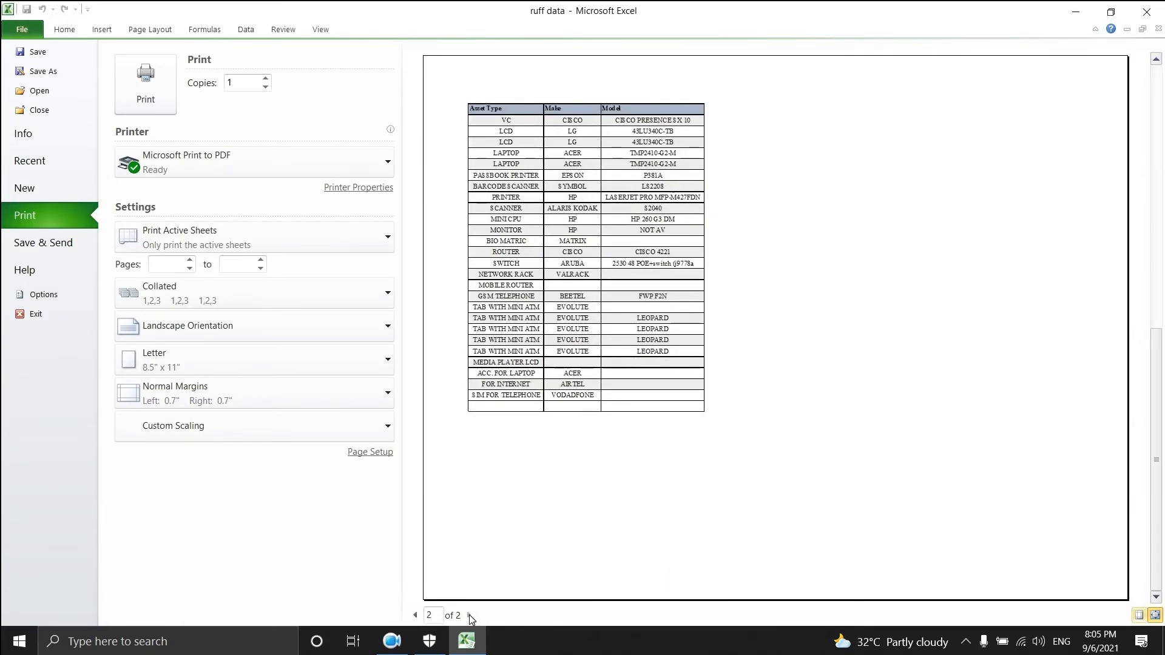
{"action": "left_click", "coordinate": [415, 615]}
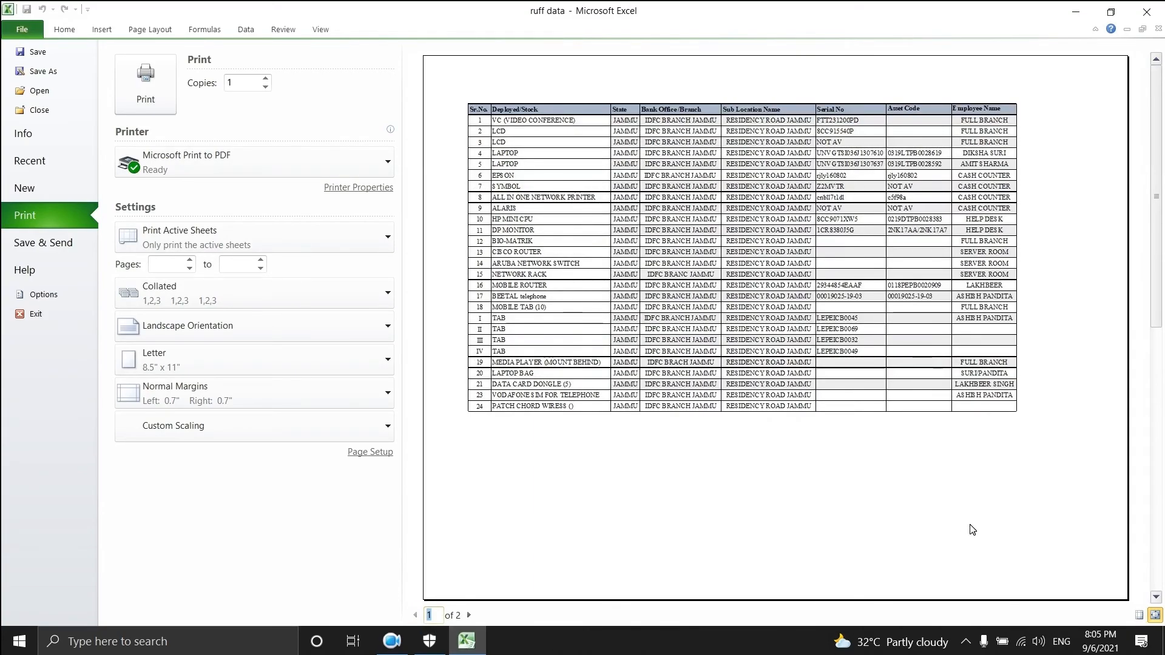
Step: Reduce the print scaling to 80% of normal size and recheck the page setup options
{"action": "left_click", "coordinate": [394, 453]}
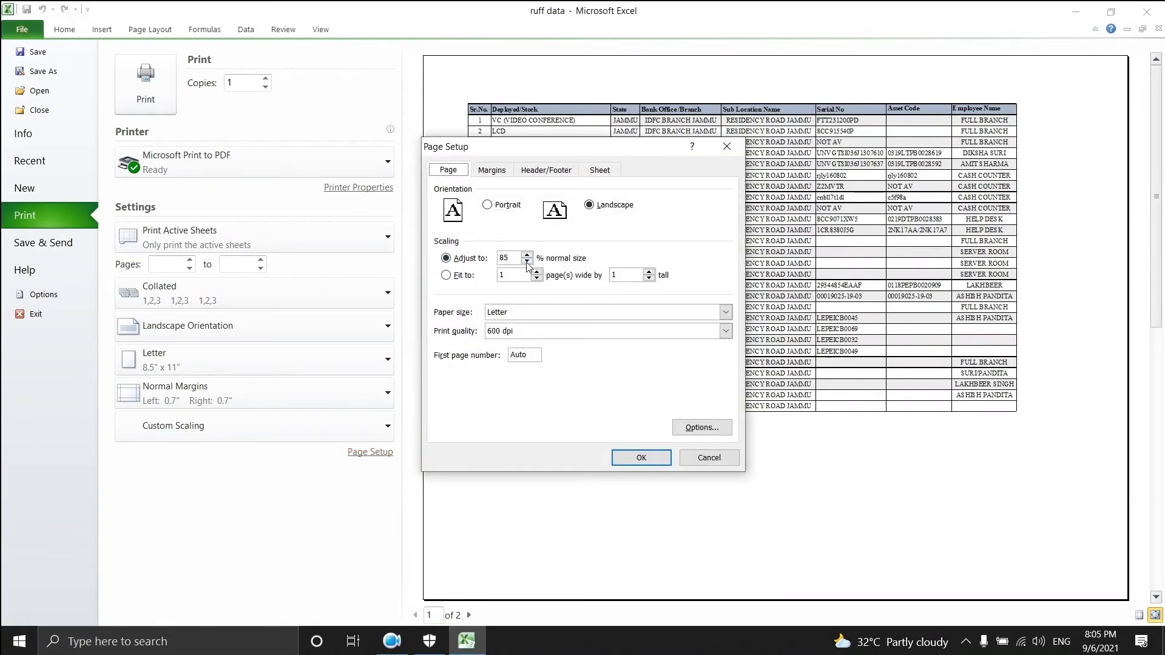
{"action": "left_click", "coordinate": [527, 261]}
{"action": "left_click", "coordinate": [658, 460]}
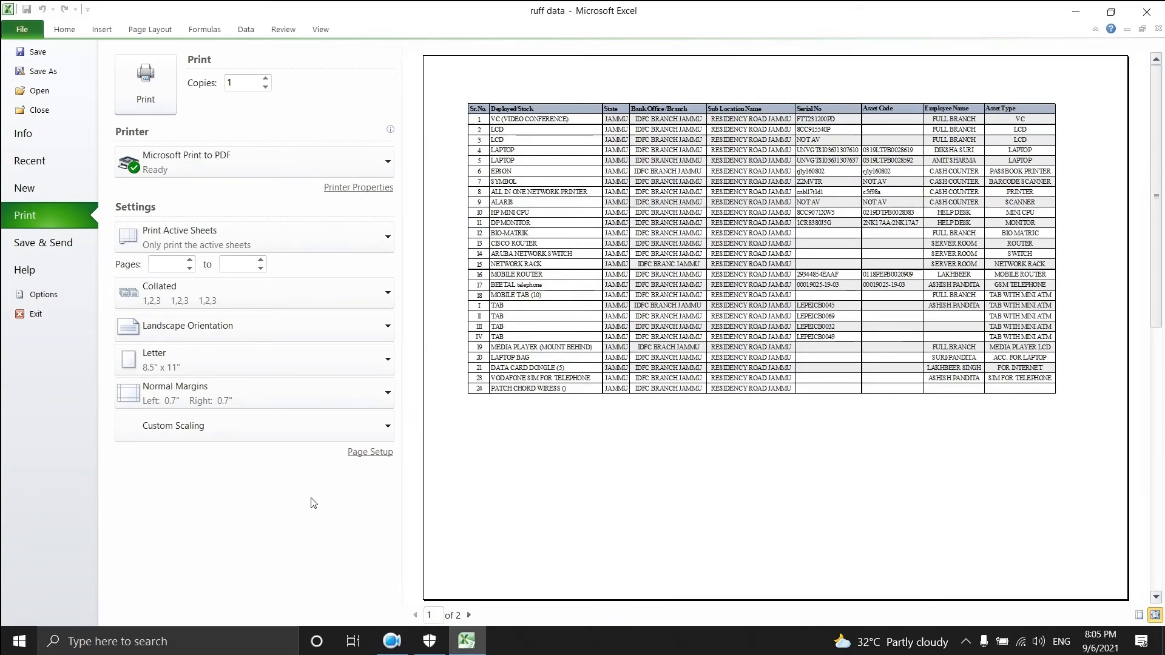
{"action": "left_click", "coordinate": [389, 461]}
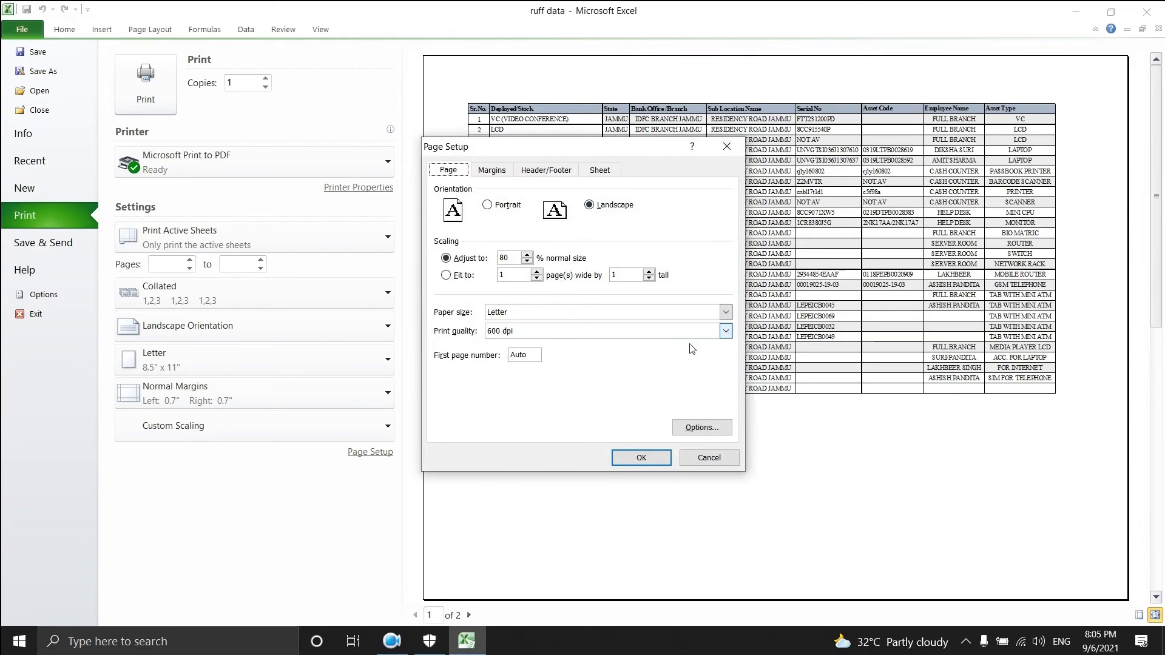
{"action": "left_click", "coordinate": [645, 461]}
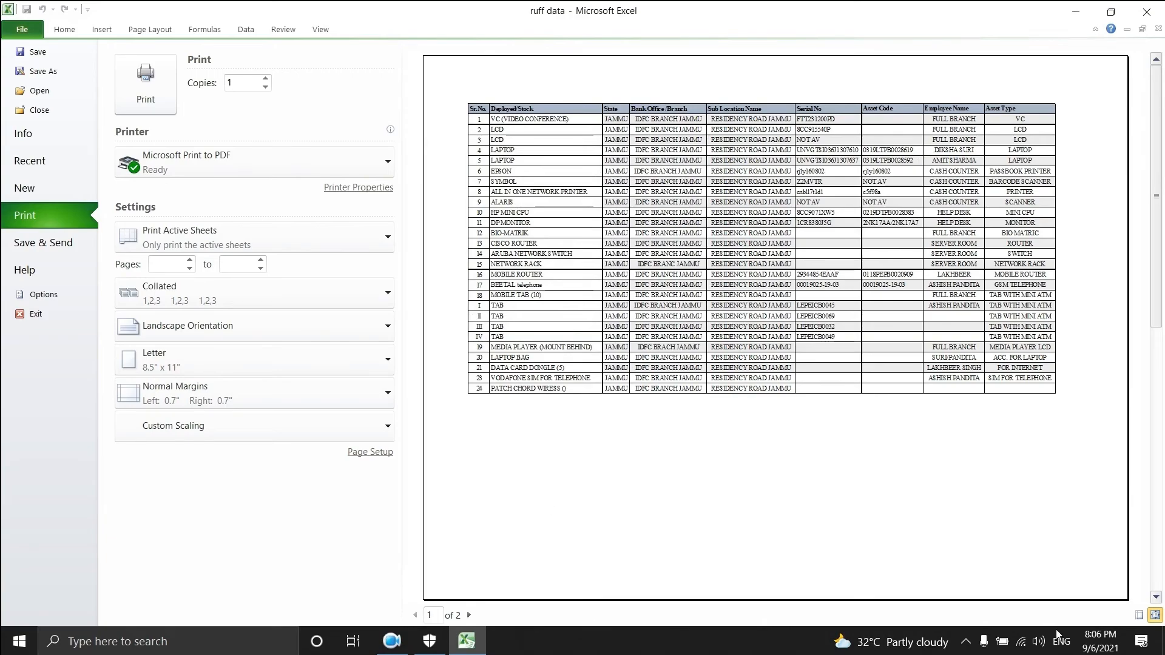
Step: Narrow the left margin to 0.67 inches using the preview's margin guides, review the margin settings, and hide the guides
{"action": "left_click", "coordinate": [1140, 616]}
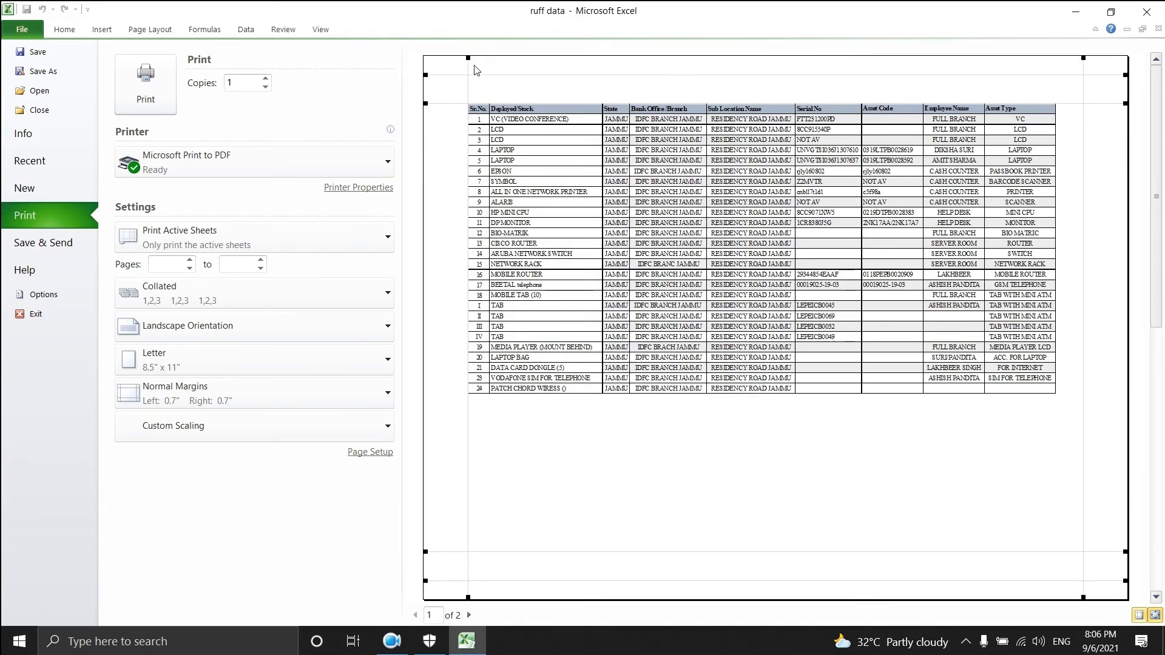
{"action": "mouse_move", "coordinate": [472, 65]}
{"action": "left_mouse_down"}
{"action": "mouse_move", "coordinate": [441, 76]}
{"action": "mouse_move", "coordinate": [470, 78]}
{"action": "left_mouse_up"}
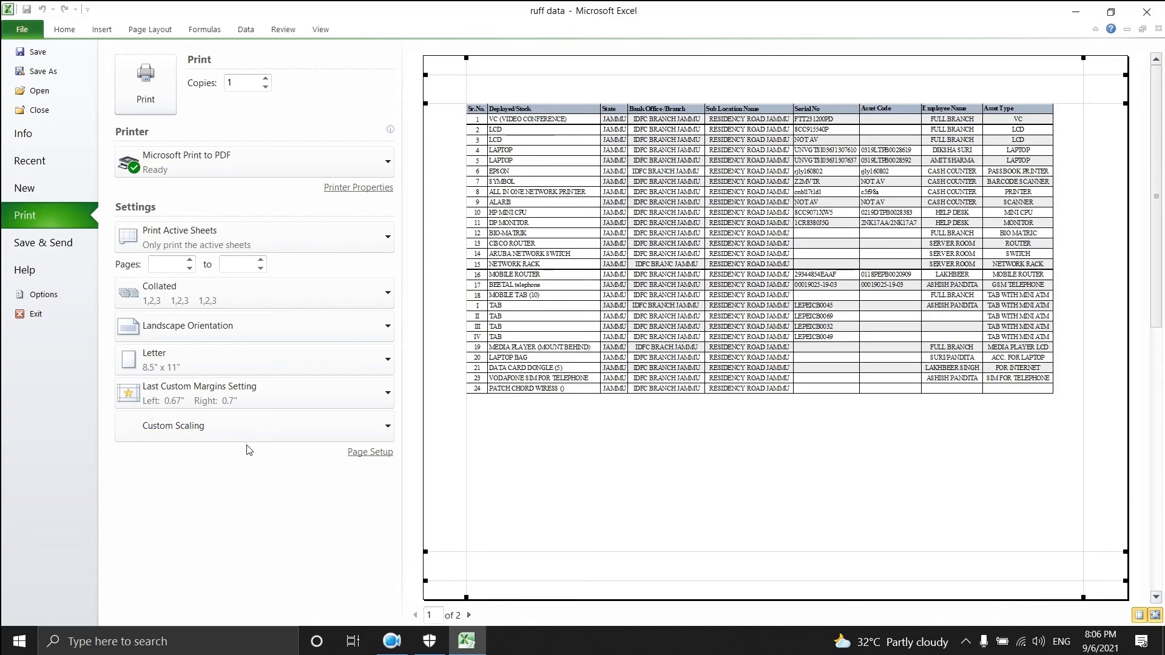
{"action": "left_click", "coordinate": [371, 452]}
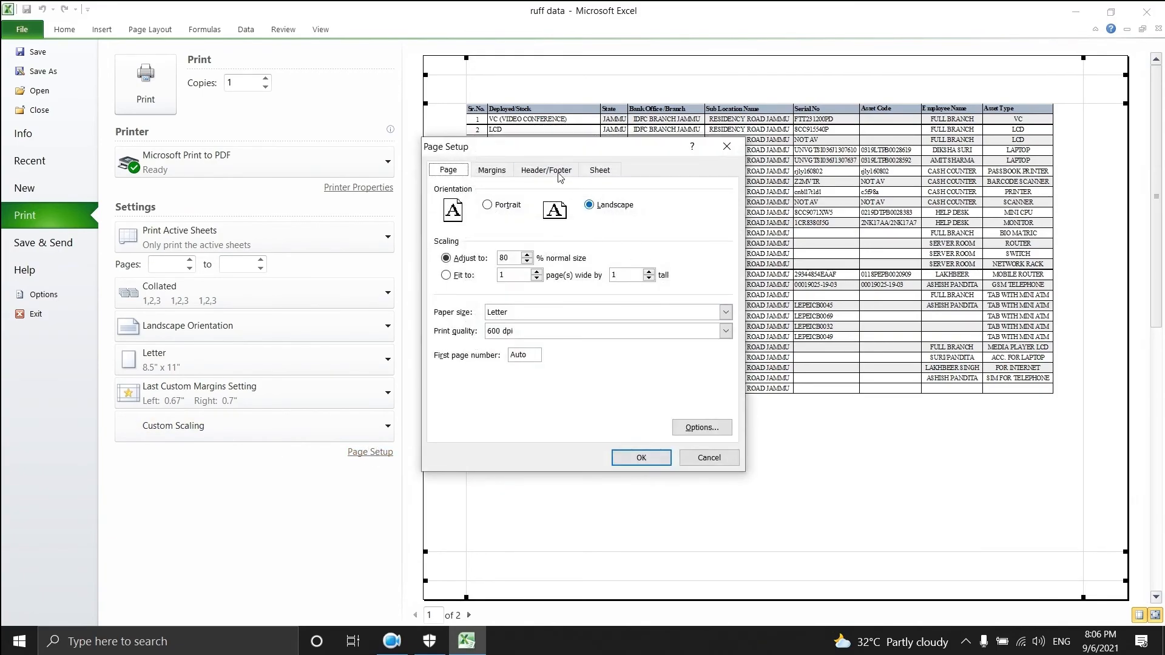
{"action": "left_click", "coordinate": [493, 176]}
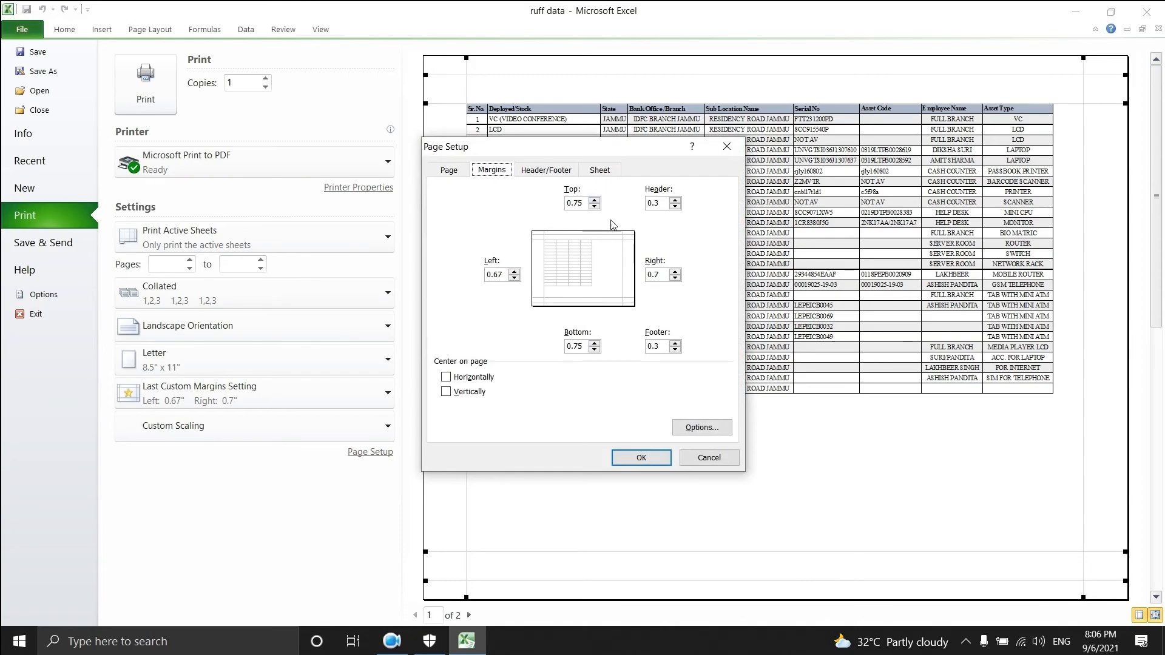
{"action": "left_click", "coordinate": [708, 459]}
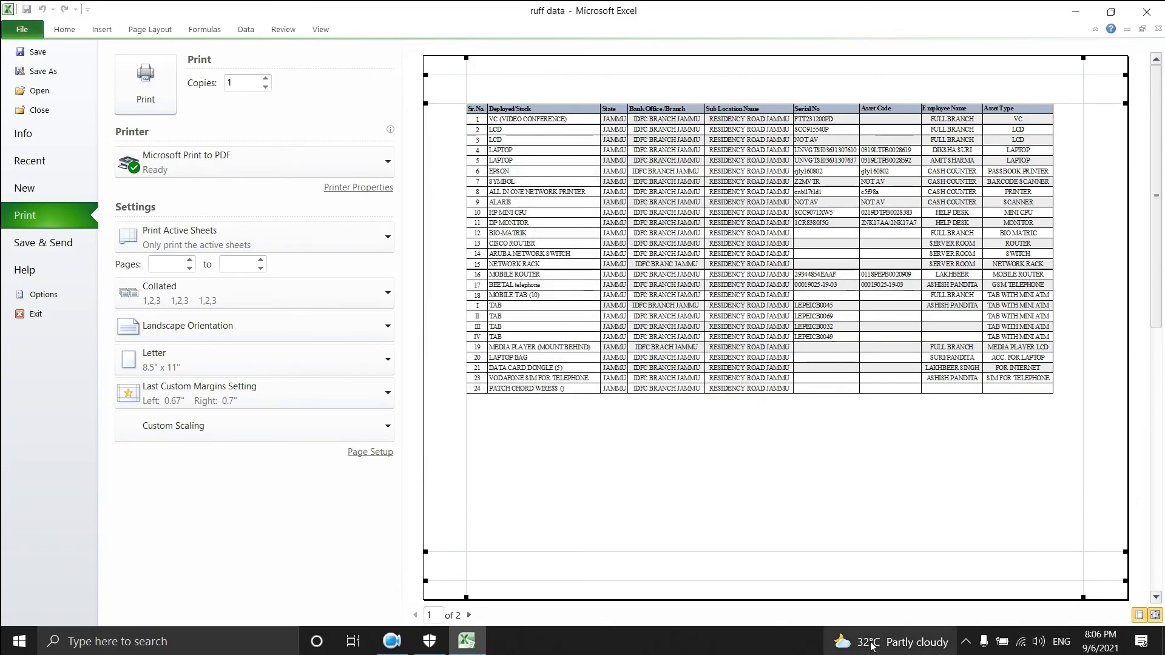
{"action": "left_click", "coordinate": [1137, 616]}
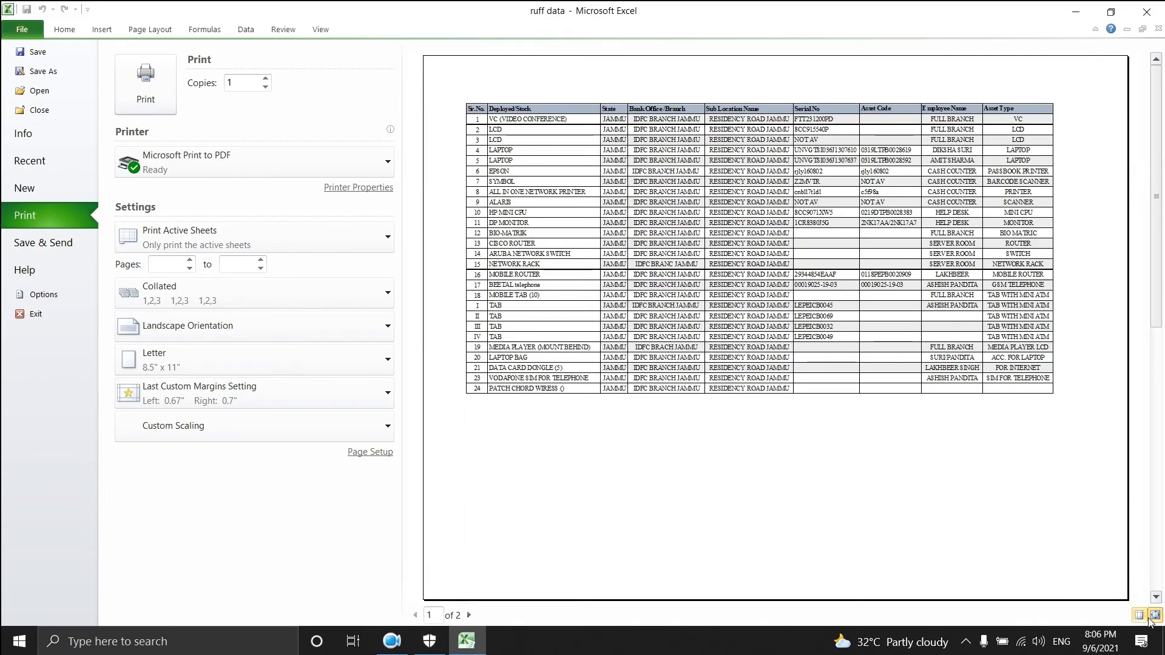
Step: Show the preview's margin guides, set the left margin to 0.3 inches and the right to 0.2 inches, and check the second page
{"action": "left_click", "coordinate": [1139, 616]}
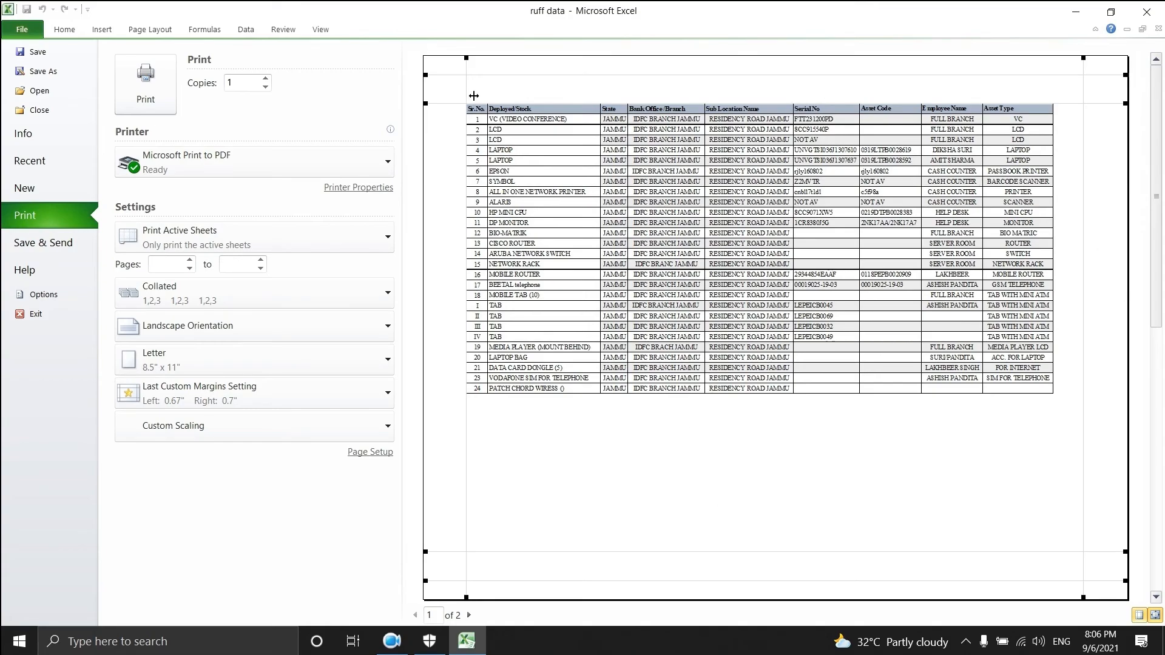
{"action": "left_click_drag", "start_coordinate": [474, 90], "coordinate": [443, 97]}
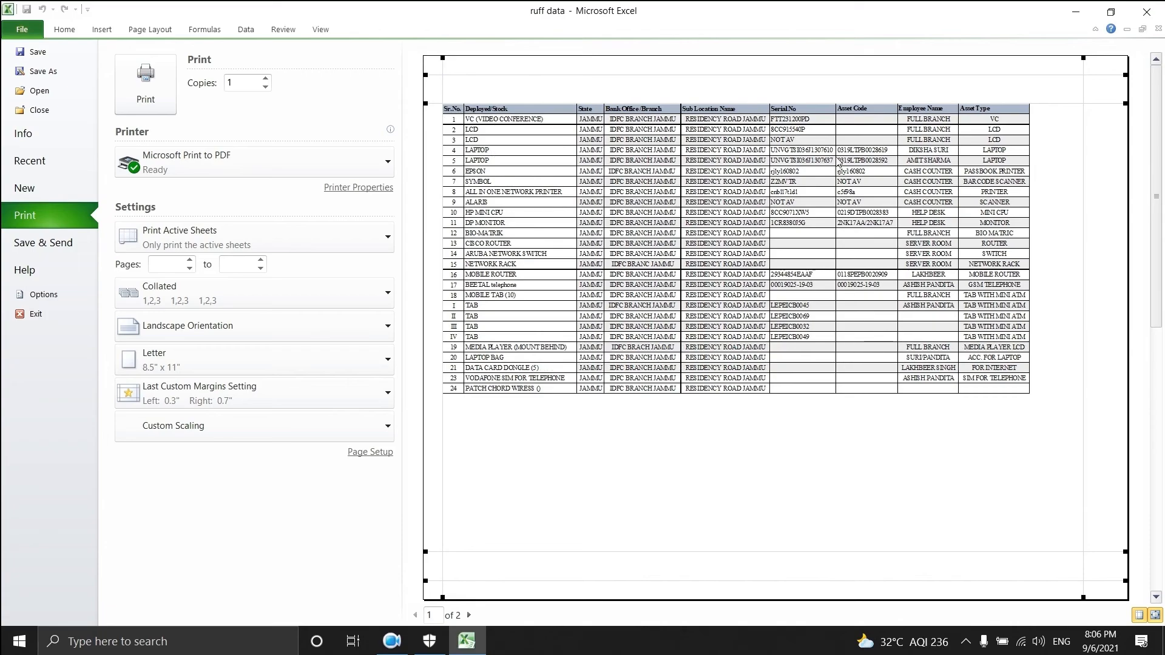
{"action": "left_click_drag", "start_coordinate": [1086, 89], "coordinate": [1120, 99]}
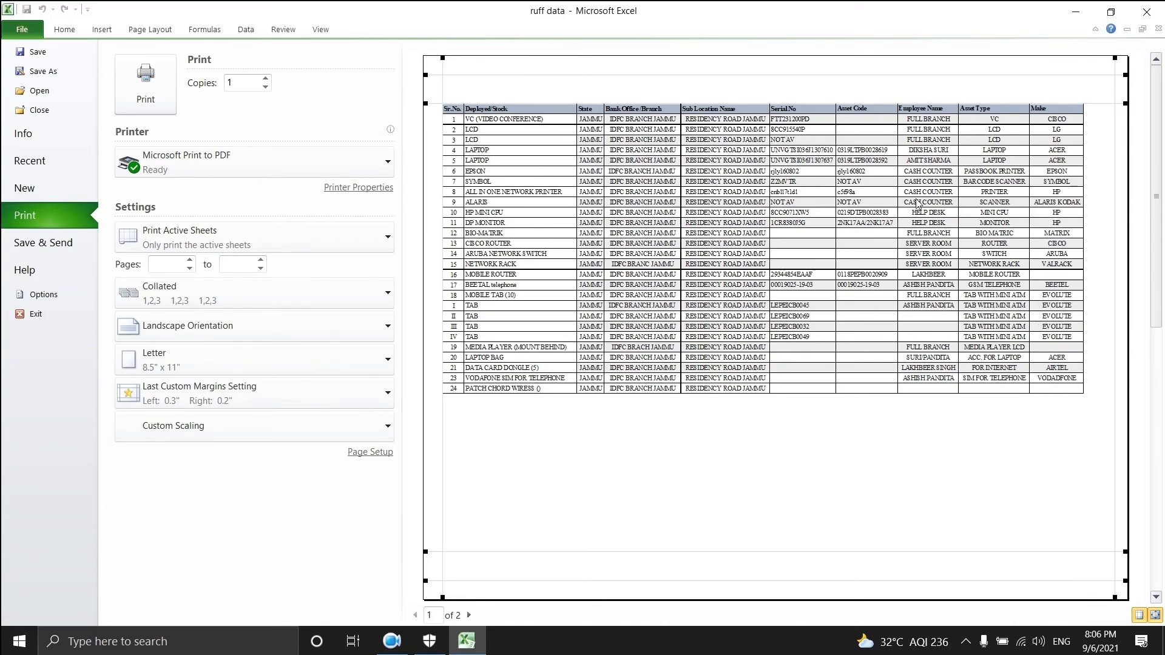
{"action": "scroll", "coordinate": [832, 245], "scroll_direction": "down", "scroll_amount": 1}
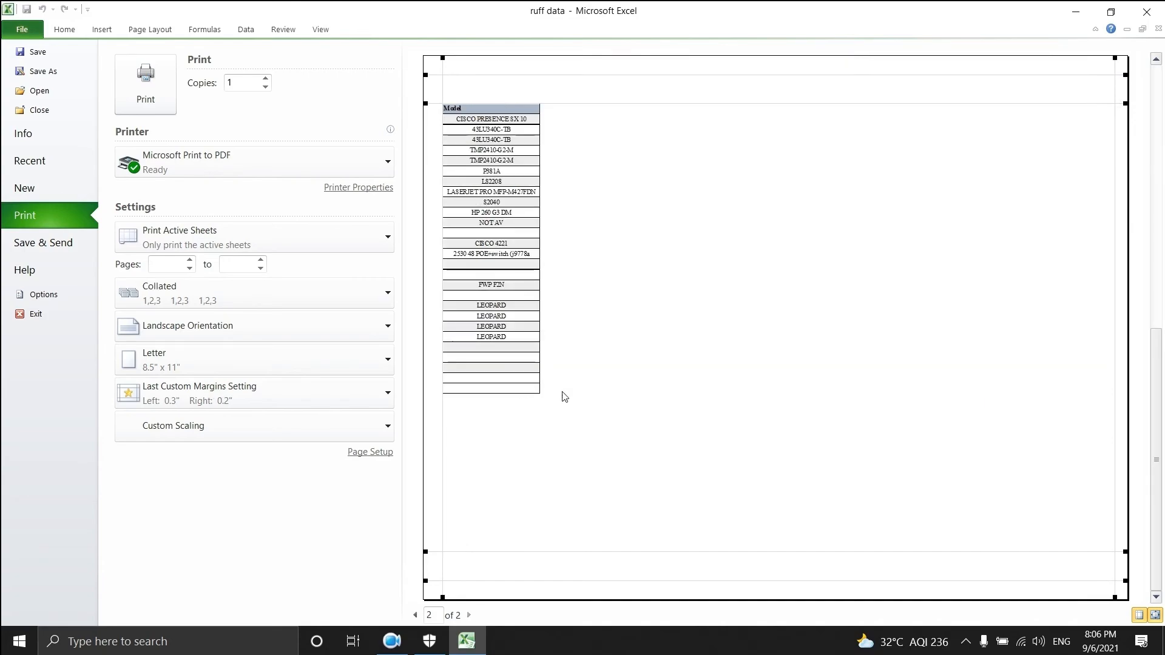
{"action": "scroll", "coordinate": [584, 399], "scroll_direction": "up", "scroll_amount": 1}
Step: Set the print scaling to 75% of normal size in the page setup
{"action": "left_click", "coordinate": [372, 452]}
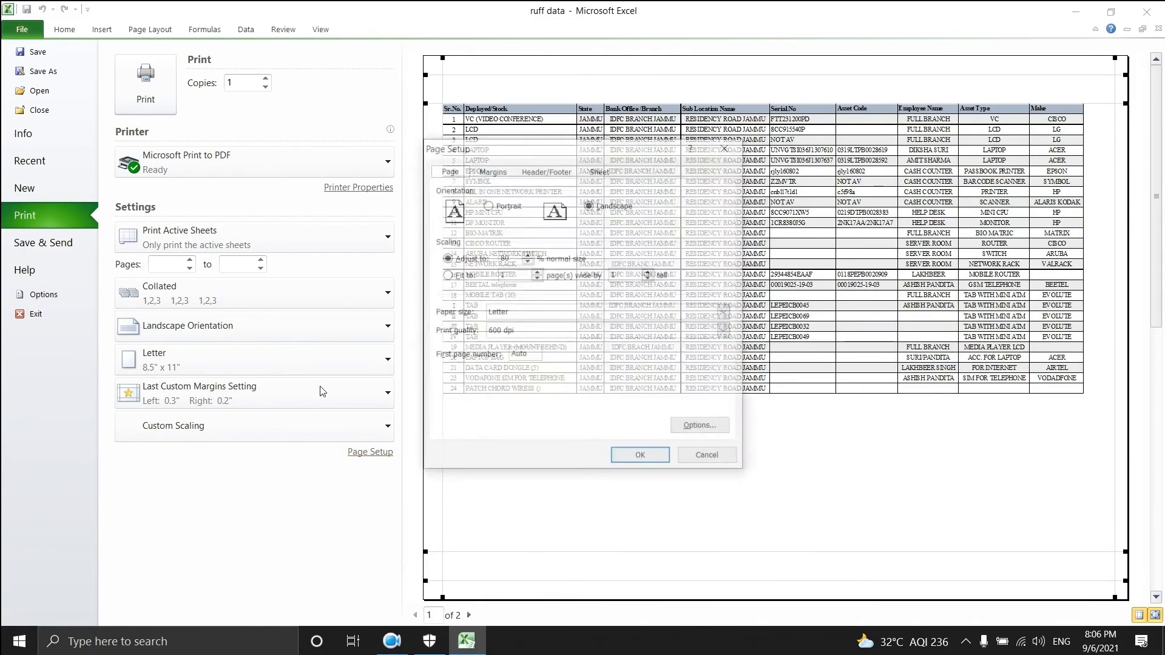
{"action": "left_click", "coordinate": [528, 262]}
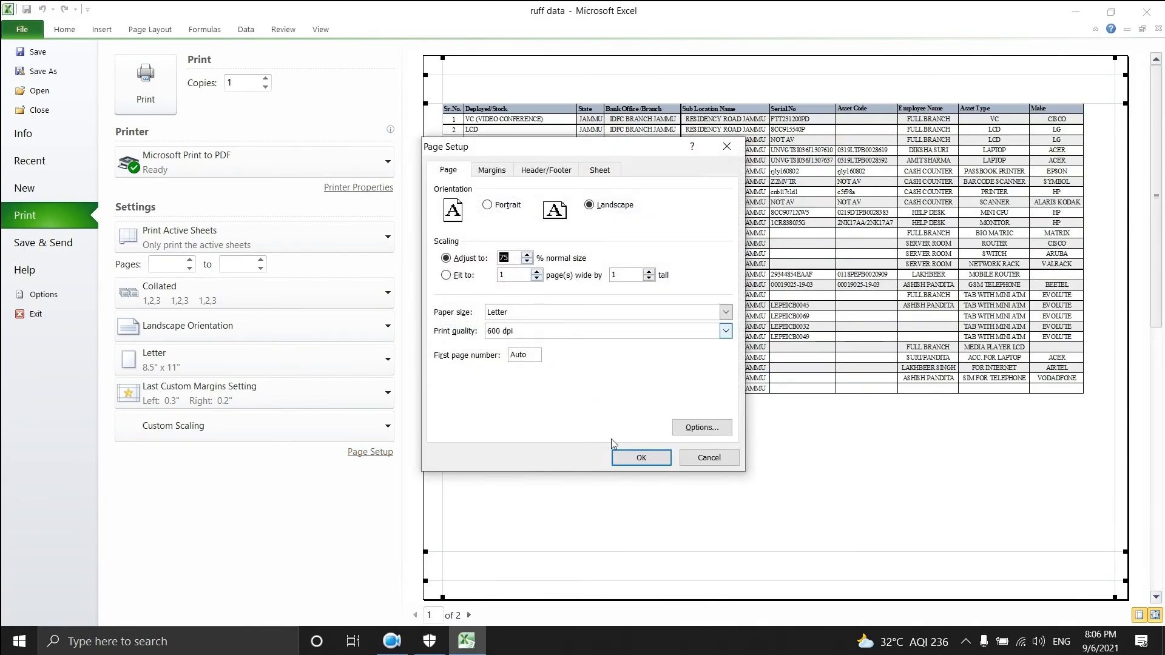
{"action": "left_click", "coordinate": [641, 458]}
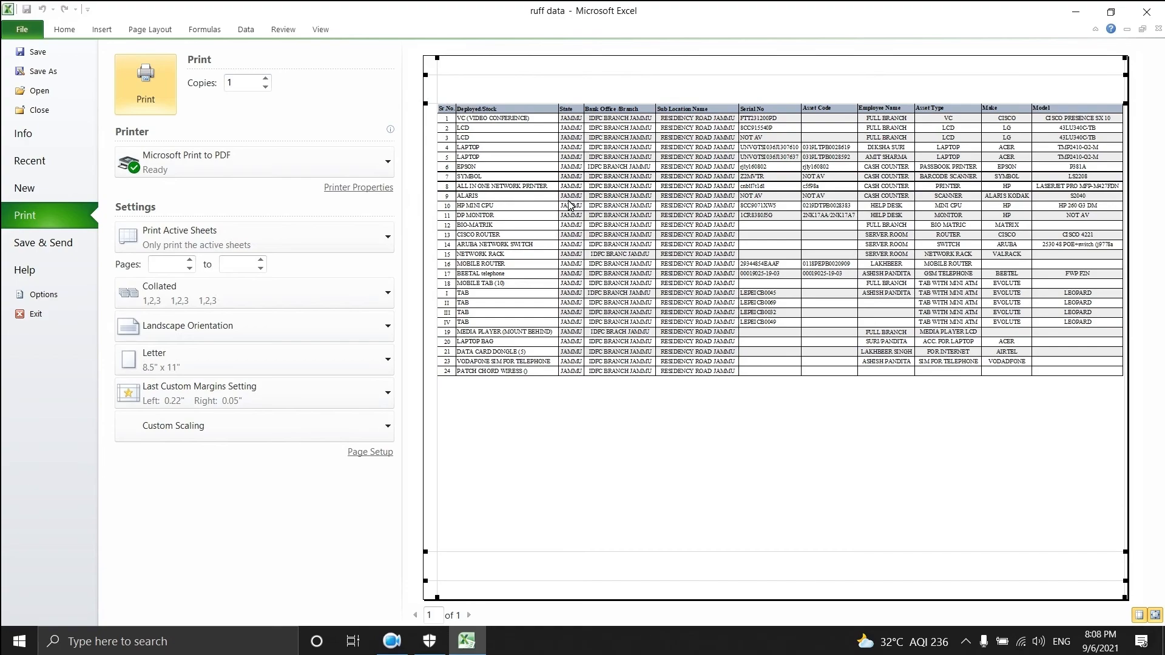
Step: Review the page setup scaling options, return to the worksheet, and check the font used in the table
{"action": "left_click", "coordinate": [382, 452]}
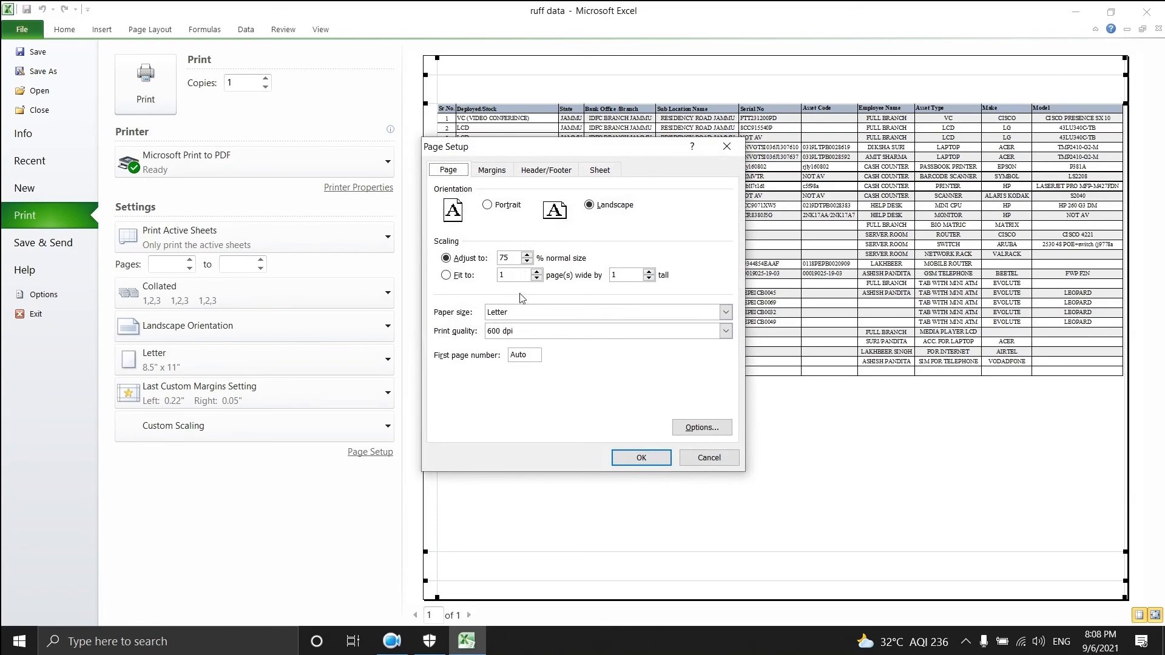
{"action": "left_click", "coordinate": [641, 458]}
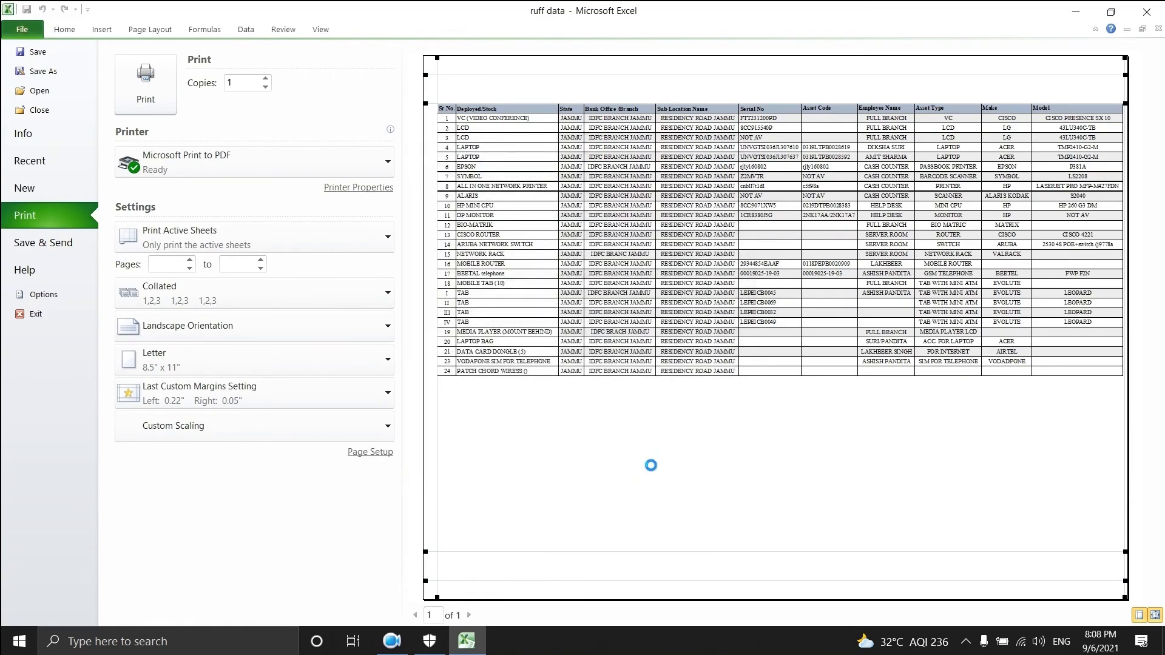
{"action": "key", "text": "Escape"}
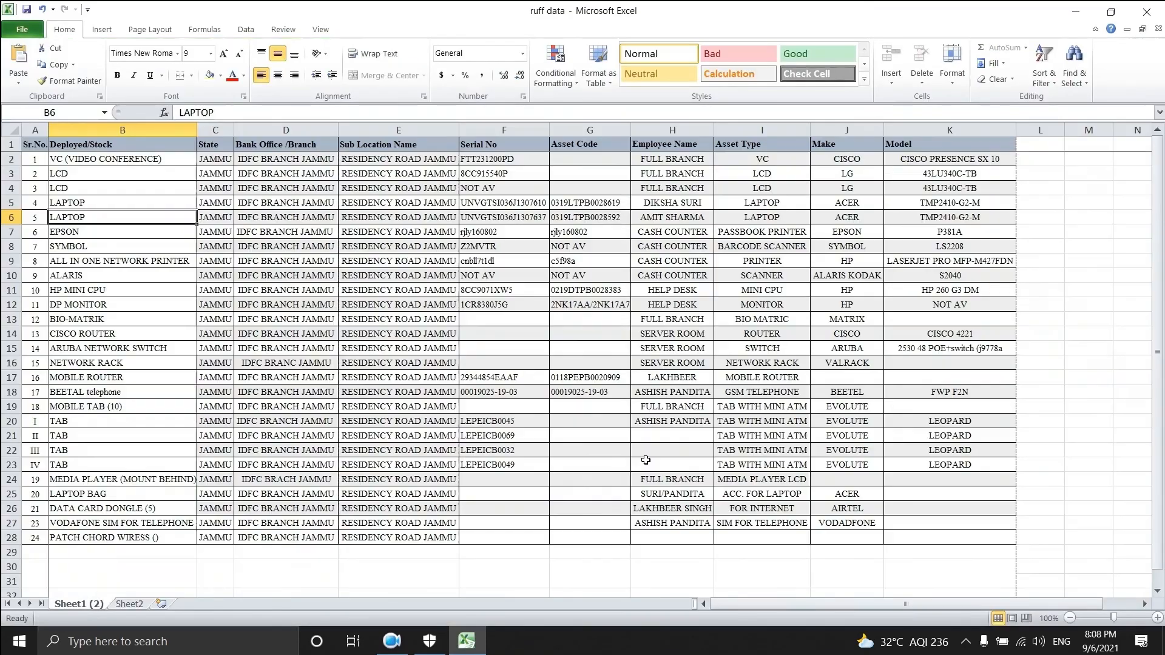
{"action": "left_click", "coordinate": [139, 55]}
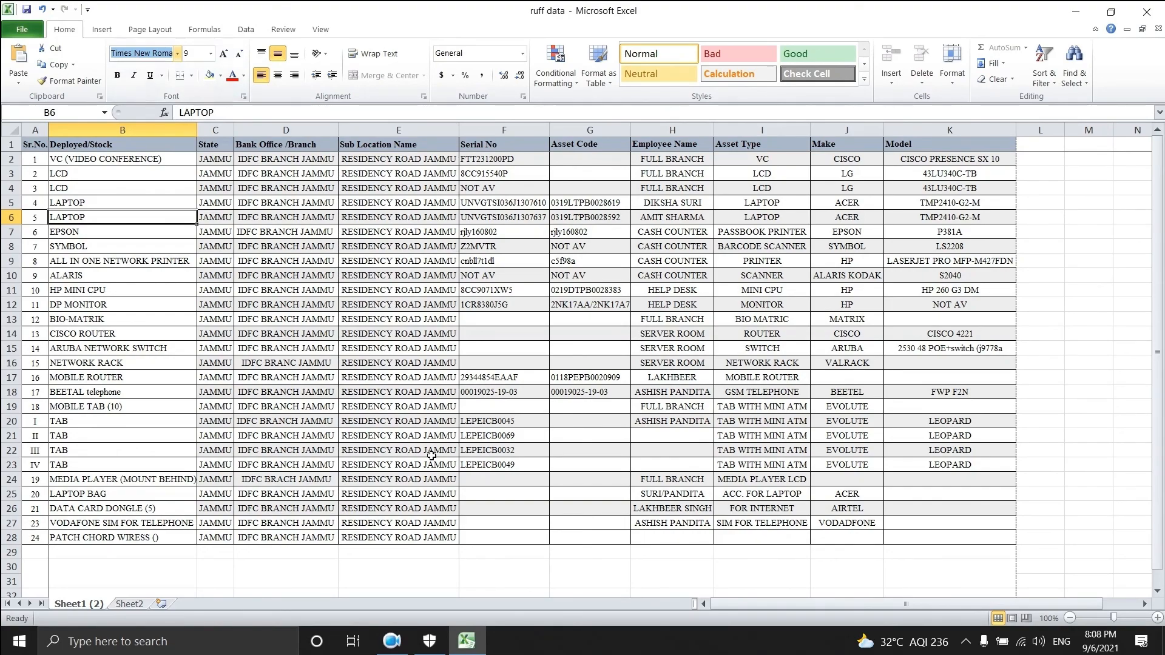
{"action": "left_click", "coordinate": [307, 159]}
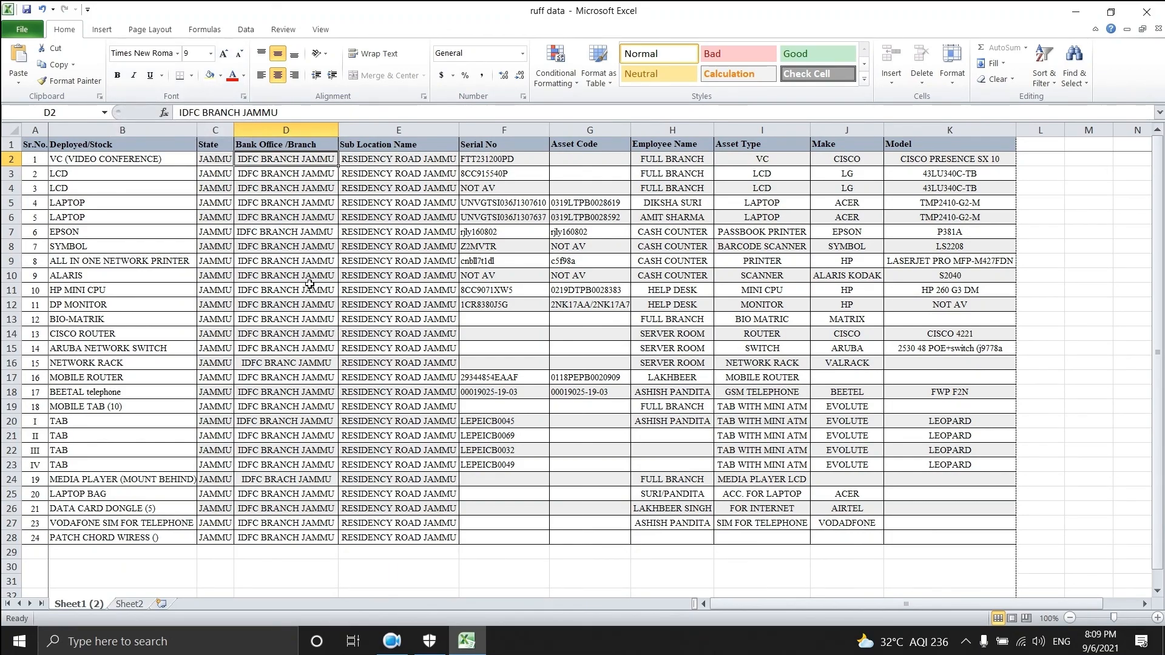
Step: Reopen the print preview and review the page setup scaling once more
{"action": "key", "text": "ctrl+p"}
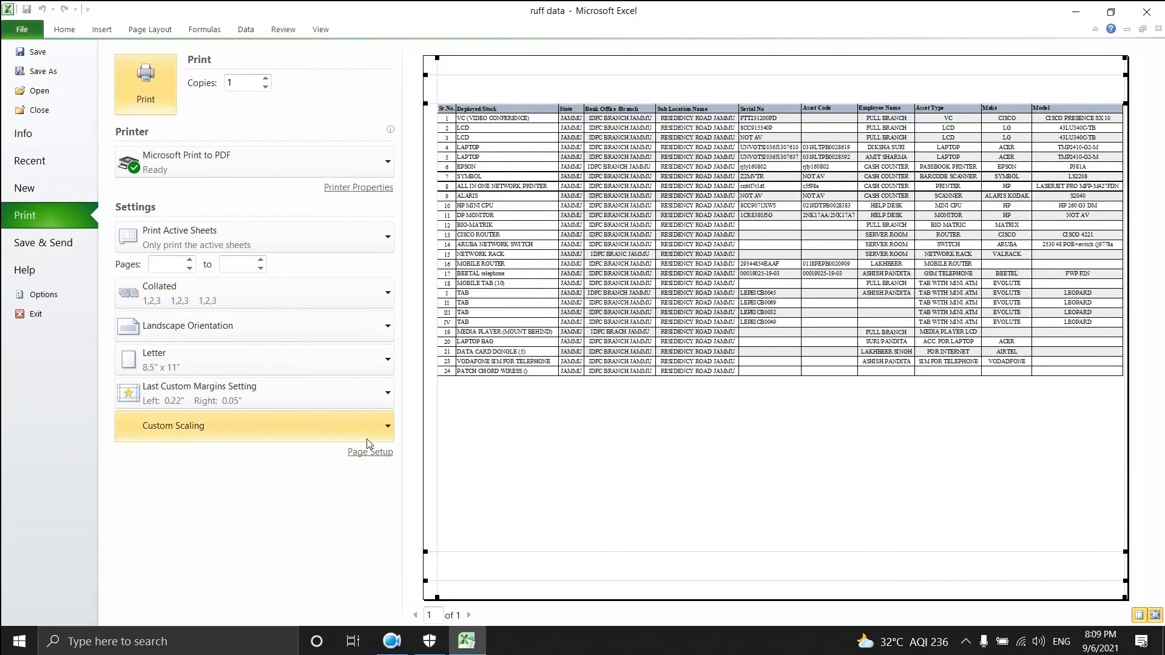
{"action": "left_click", "coordinate": [373, 452]}
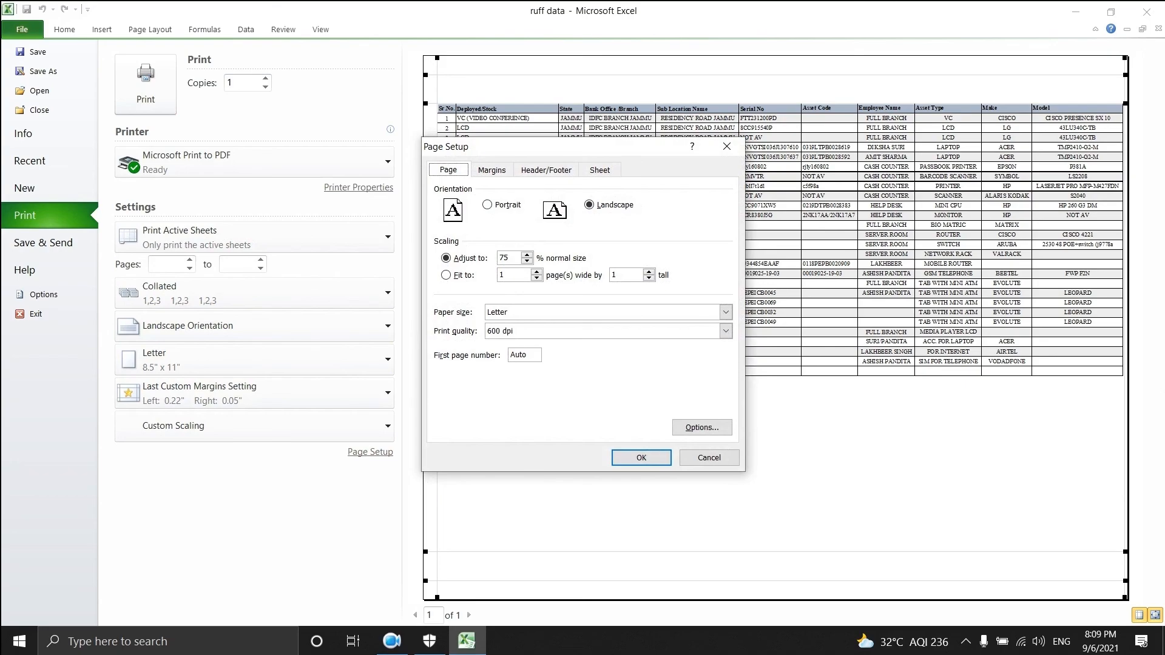
{"action": "key", "text": "Return"}
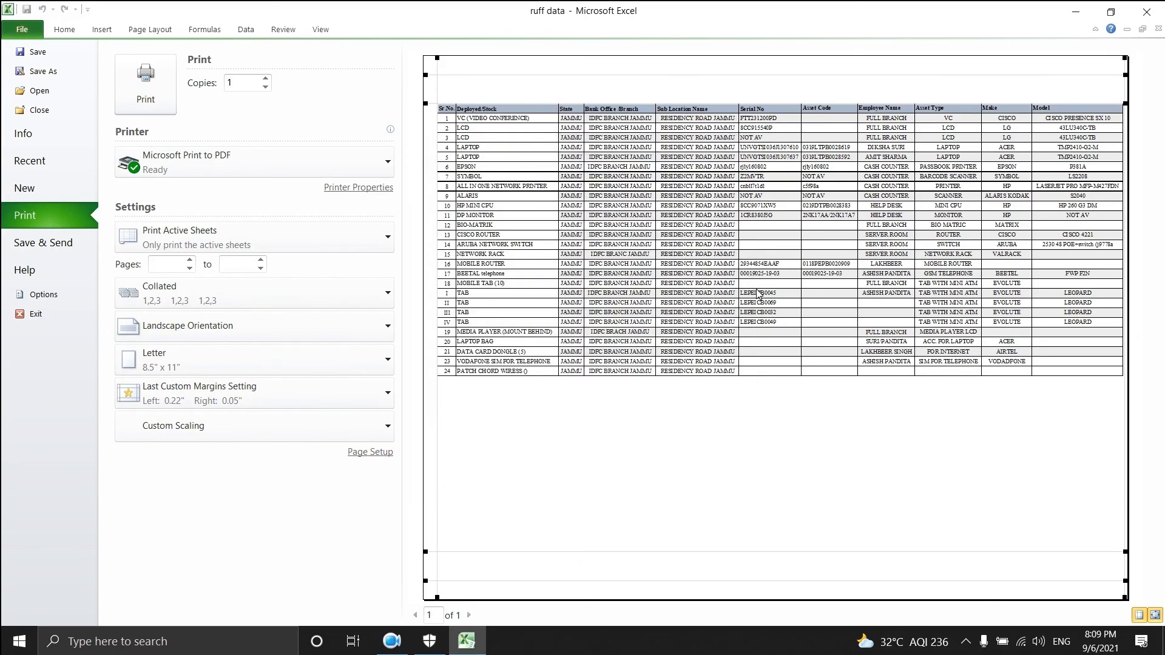